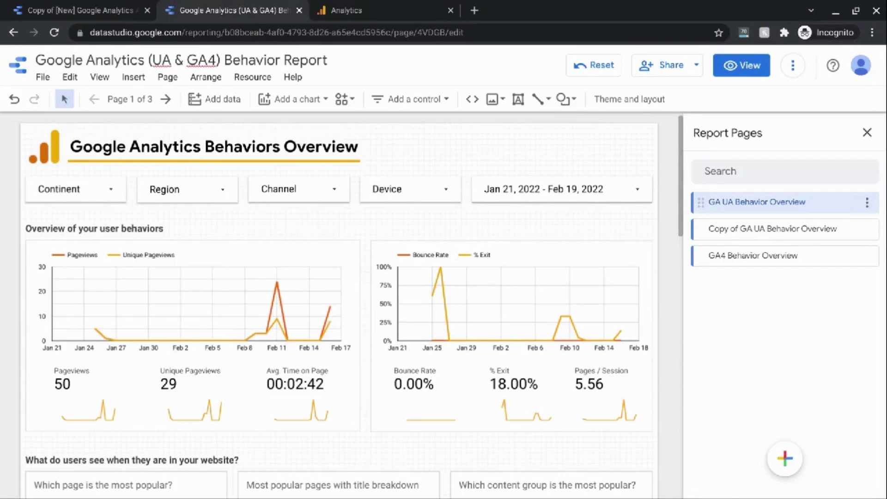
Scroll down the Behavior Report to see its pages, including the copied GA UA Behavior Overview.
{"action": "scroll", "coordinate": [341, 305], "scroll_direction": "down", "scroll_amount": 6}
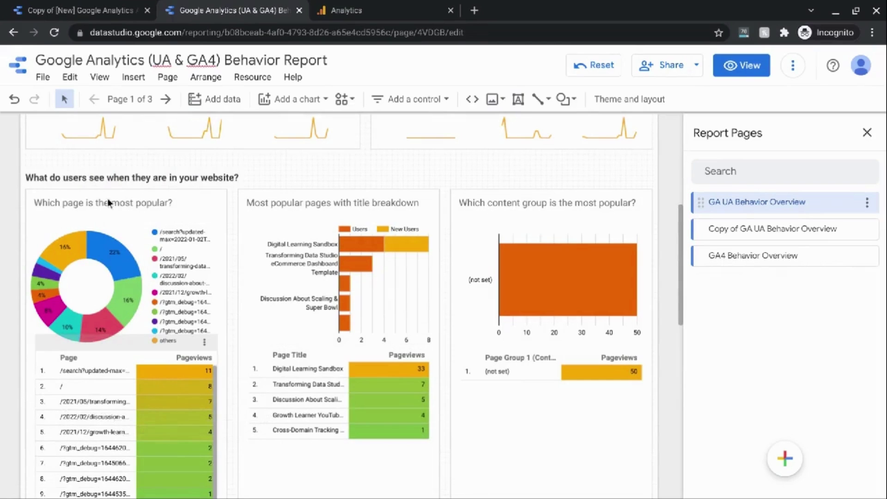
{"action": "left_click", "coordinate": [70, 11]}
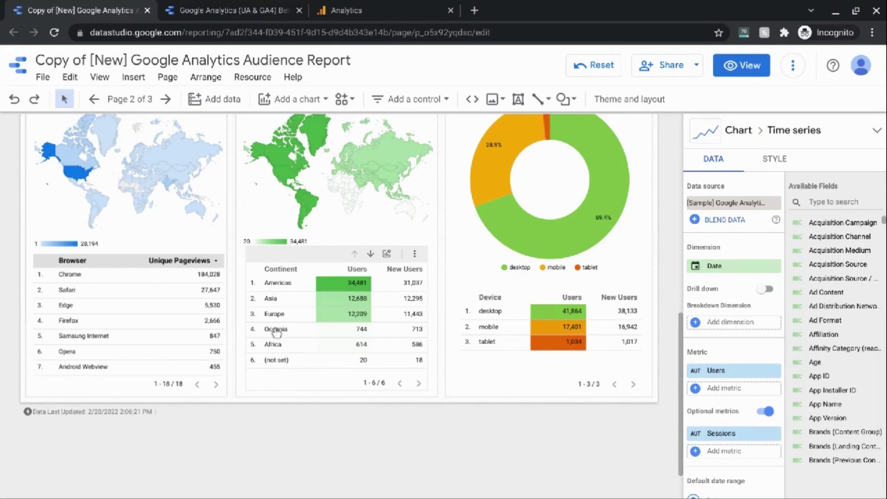
{"action": "scroll", "coordinate": [277, 351], "scroll_direction": "up", "scroll_amount": 2}
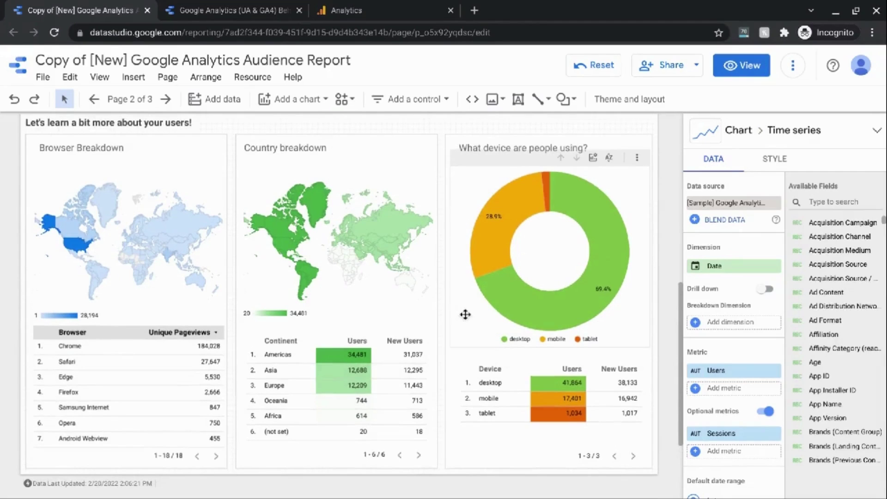
{"action": "mouse_move", "coordinate": [492, 291]}
{"action": "mouse_move", "coordinate": [493, 271]}
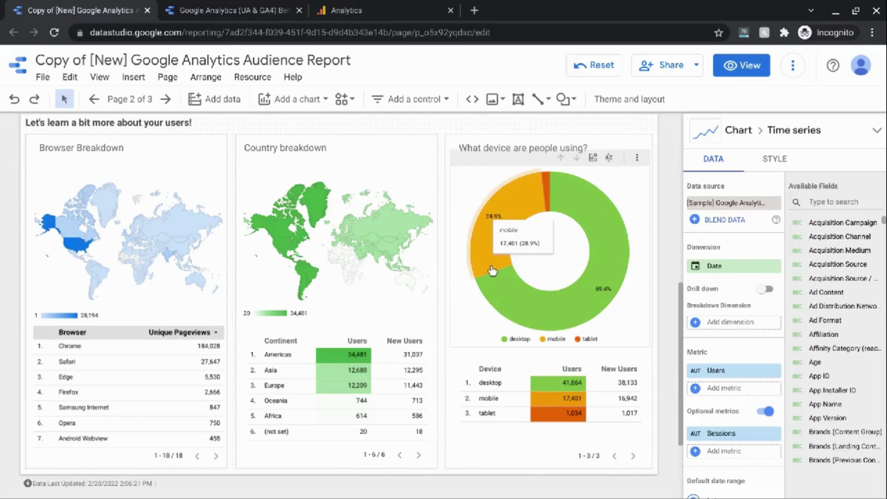
Select the device donut chart (Device dimension, Users metric) and briefly review the chart types.
{"action": "left_click", "coordinate": [457, 303]}
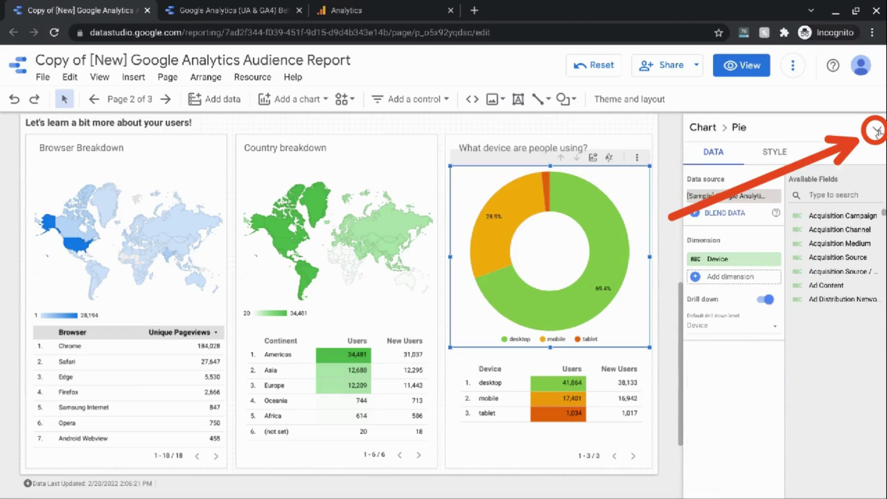
{"action": "left_click", "coordinate": [877, 132]}
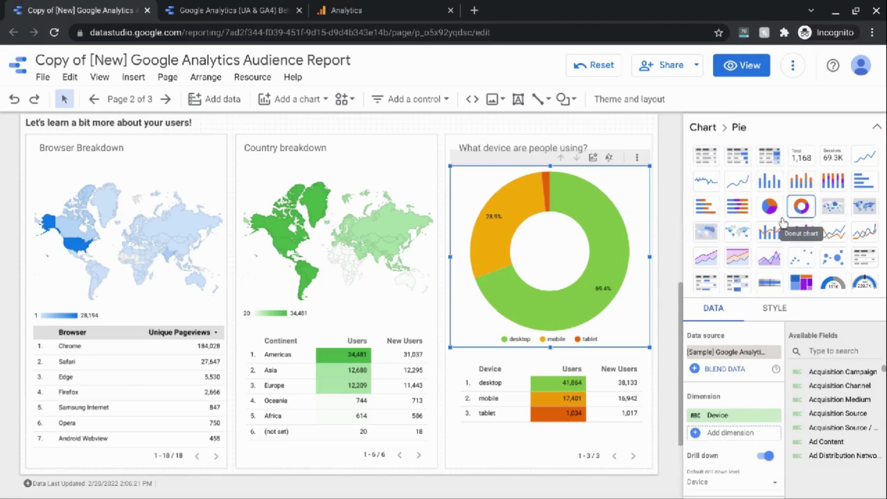
{"action": "left_click", "coordinate": [876, 127]}
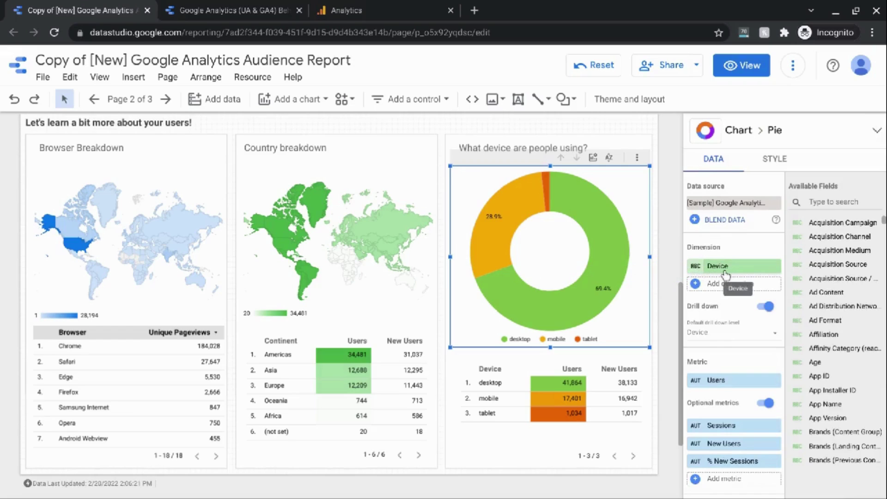
{"action": "left_click", "coordinate": [718, 269]}
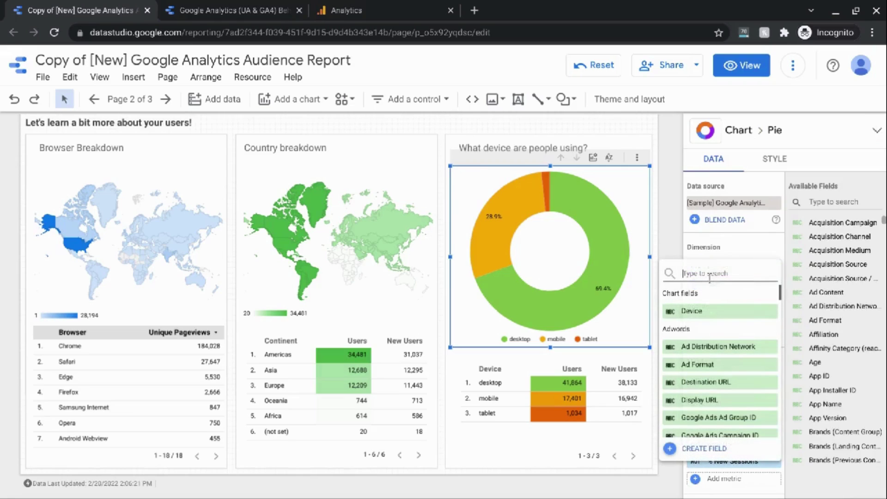
{"action": "type", "text": "device"}
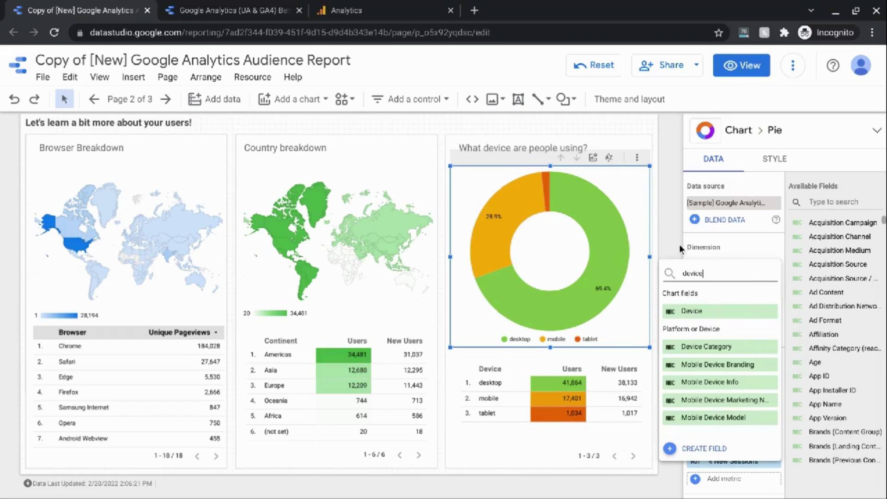
{"action": "left_click", "coordinate": [679, 245]}
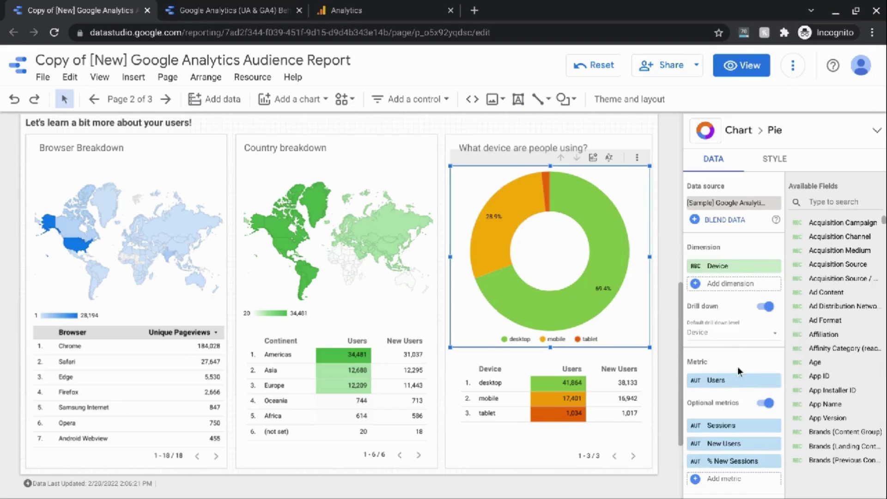
{"action": "scroll", "coordinate": [734, 365], "scroll_direction": "down", "scroll_amount": 3}
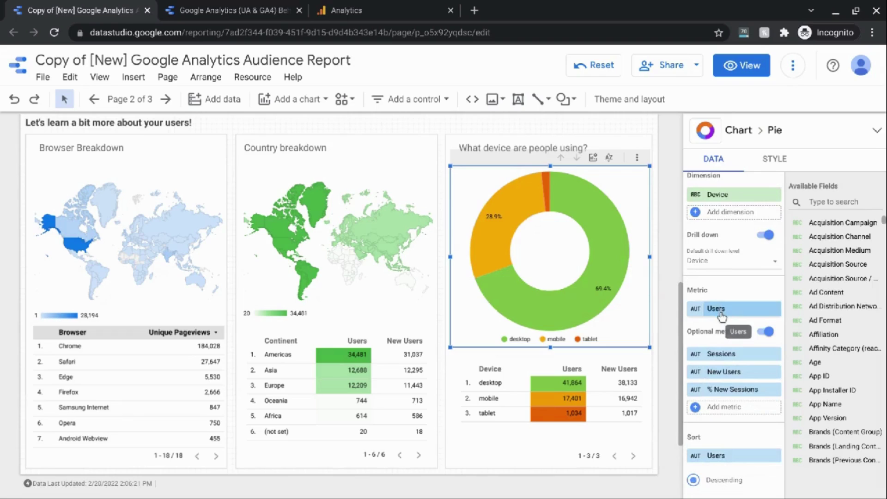
{"action": "left_click", "coordinate": [715, 309]}
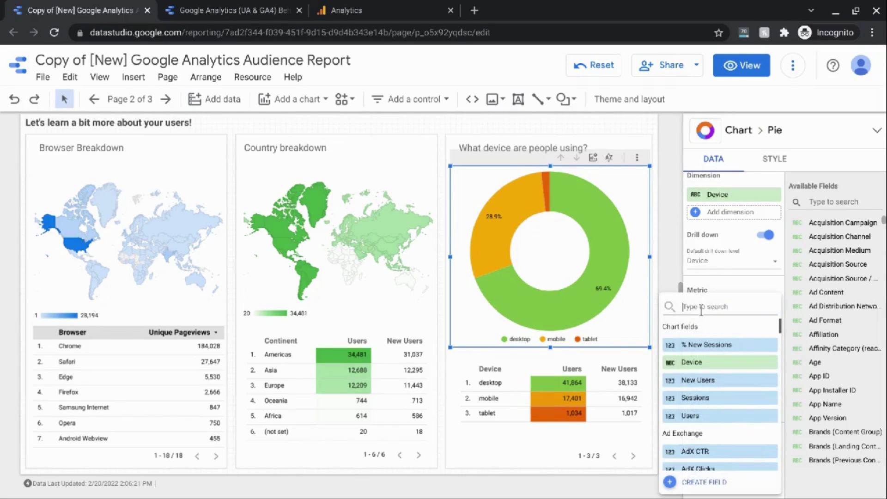
{"action": "type", "text": "users"}
{"action": "left_click", "coordinate": [672, 250]}
{"action": "scroll", "coordinate": [726, 388], "scroll_direction": "down", "scroll_amount": 1}
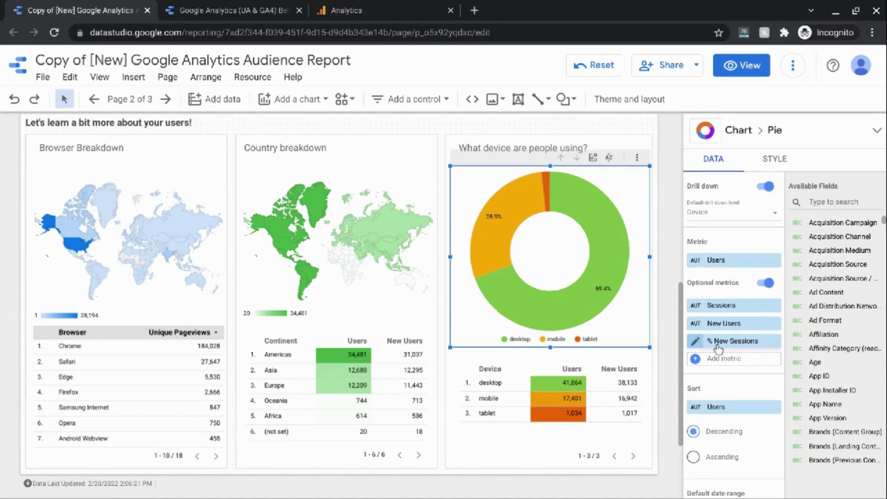
Return to the Behavior Report's GA UA Behavior Overview using Ctrl+Tab.
{"action": "scroll", "coordinate": [720, 346], "scroll_direction": "up", "scroll_amount": 5}
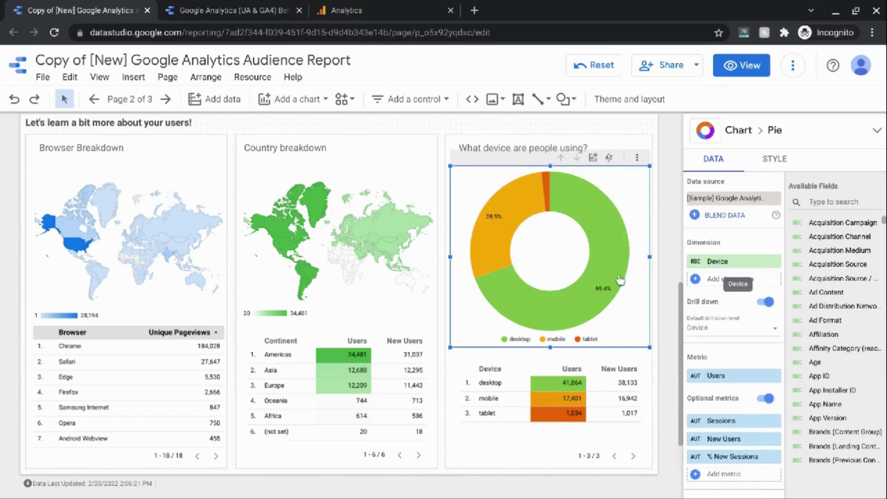
{"action": "mouse_move", "coordinate": [595, 278]}
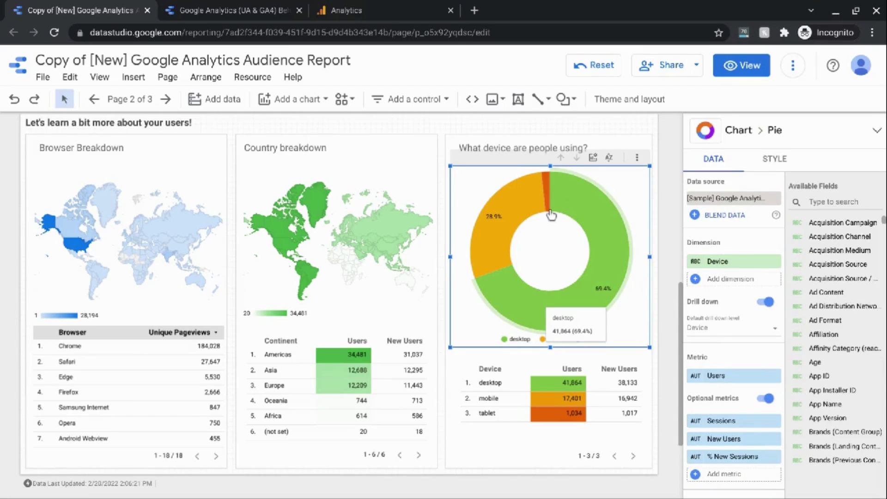
{"action": "key", "text": "ctrl+Tab"}
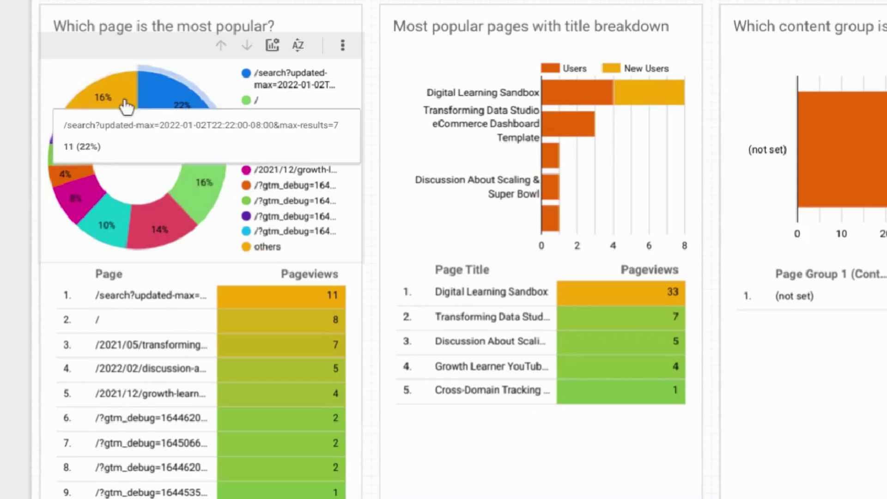
Select the 'Which page is the most popular?' donut and clear its cross-filter.
{"action": "mouse_move", "coordinate": [154, 223]}
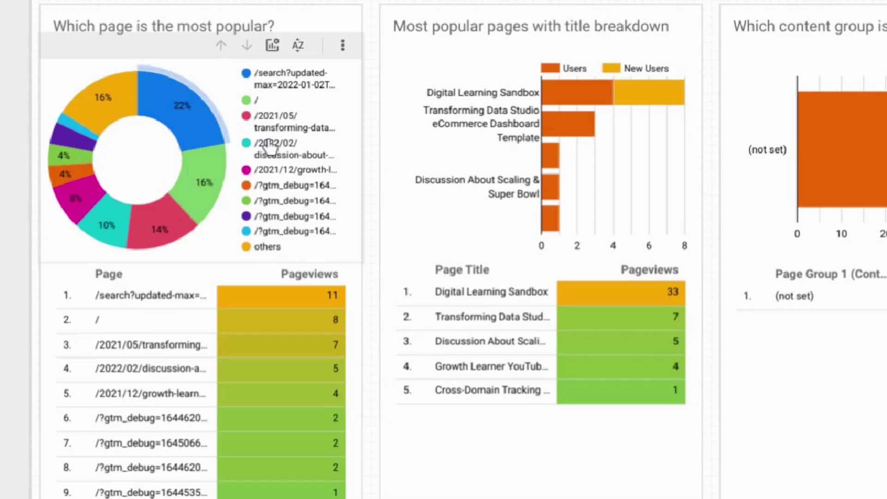
{"action": "left_click", "coordinate": [182, 187]}
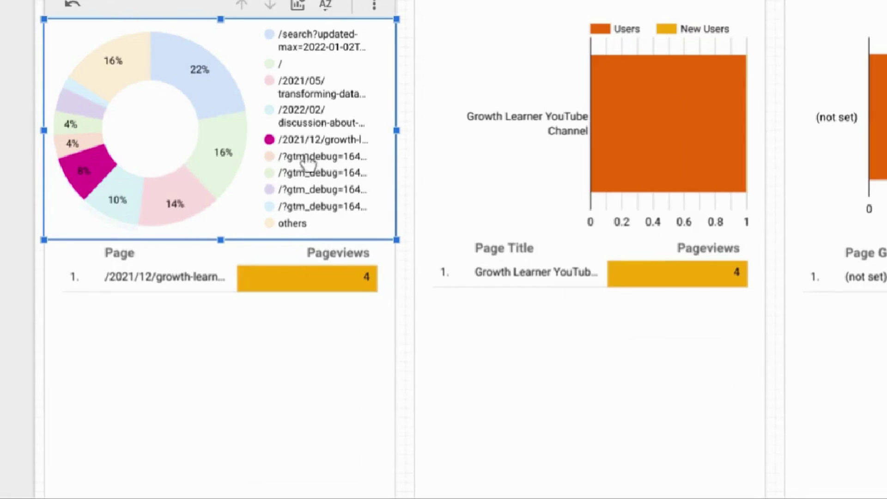
{"action": "mouse_move", "coordinate": [87, 168]}
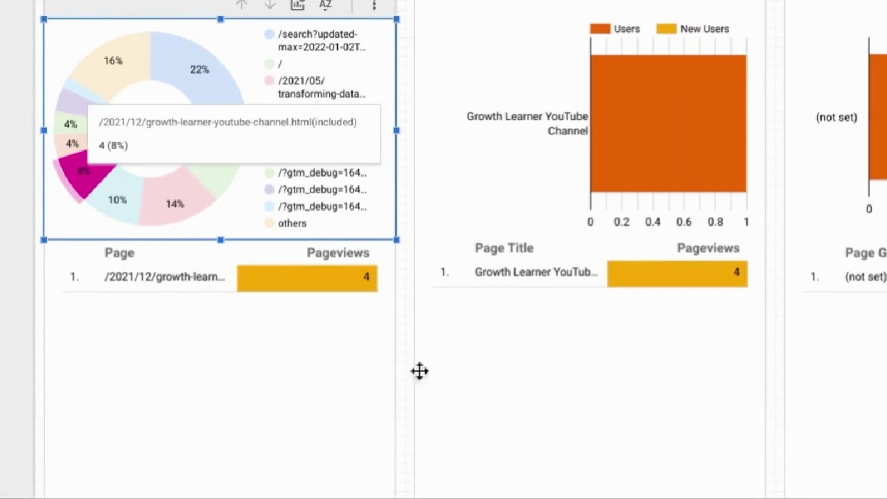
{"action": "left_click", "coordinate": [536, 439]}
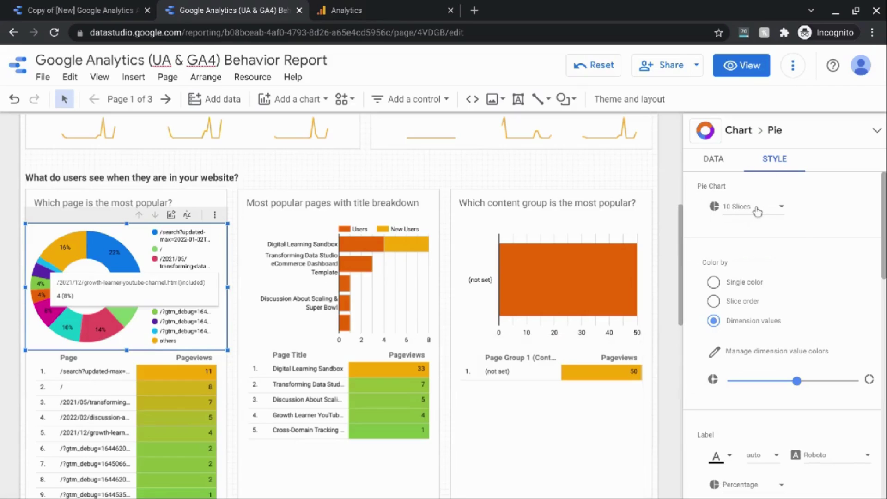
Cut the page-popularity donut to 4 slices, with the others share at 48%.
{"action": "left_click", "coordinate": [757, 211]}
{"action": "scroll", "coordinate": [756, 212], "scroll_direction": "up", "scroll_amount": 4}
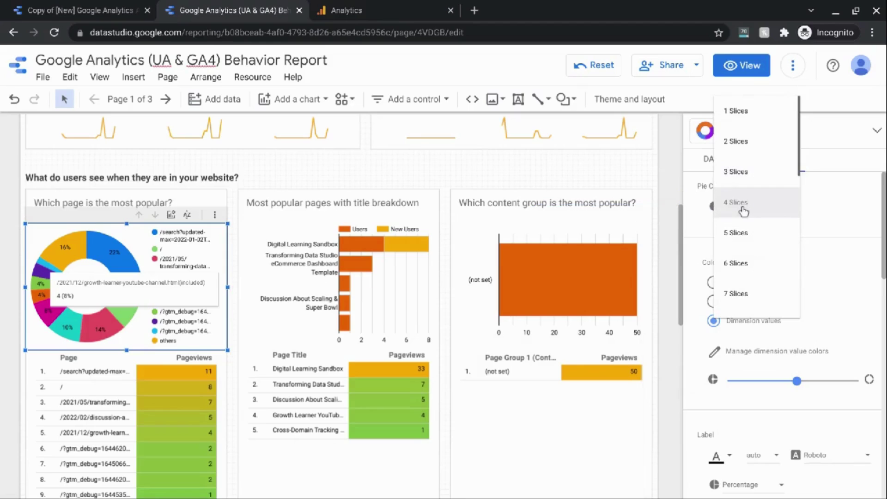
{"action": "left_click", "coordinate": [742, 210]}
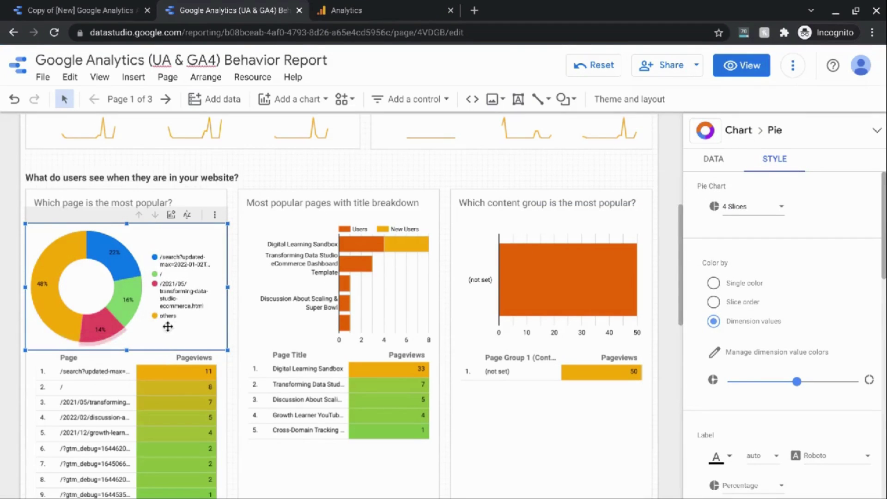
{"action": "mouse_move", "coordinate": [64, 331]}
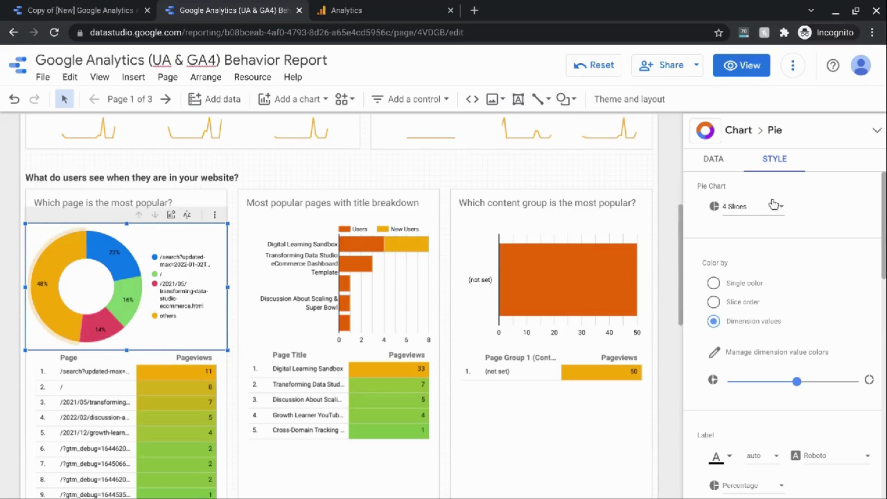
{"action": "left_click", "coordinate": [723, 206]}
{"action": "scroll", "coordinate": [756, 247], "scroll_direction": "down", "scroll_amount": 5}
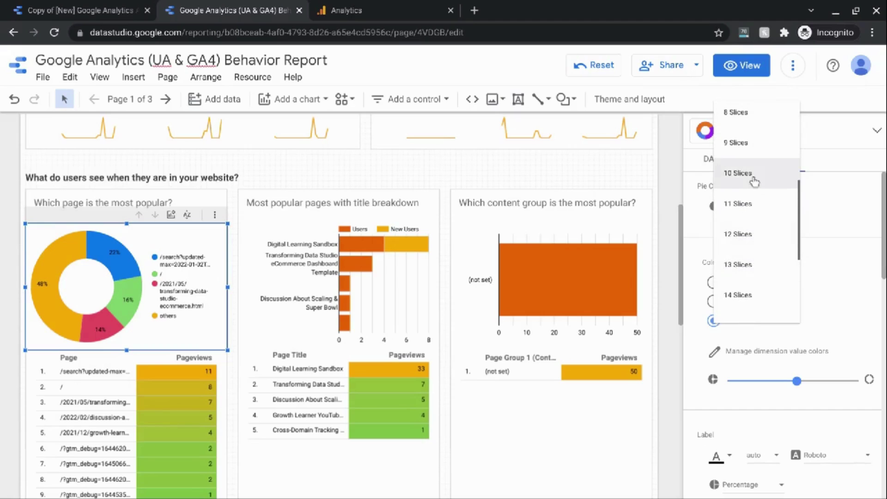
Restore the donut to 10 slices and select the middle chart to change its type.
{"action": "left_click", "coordinate": [753, 175]}
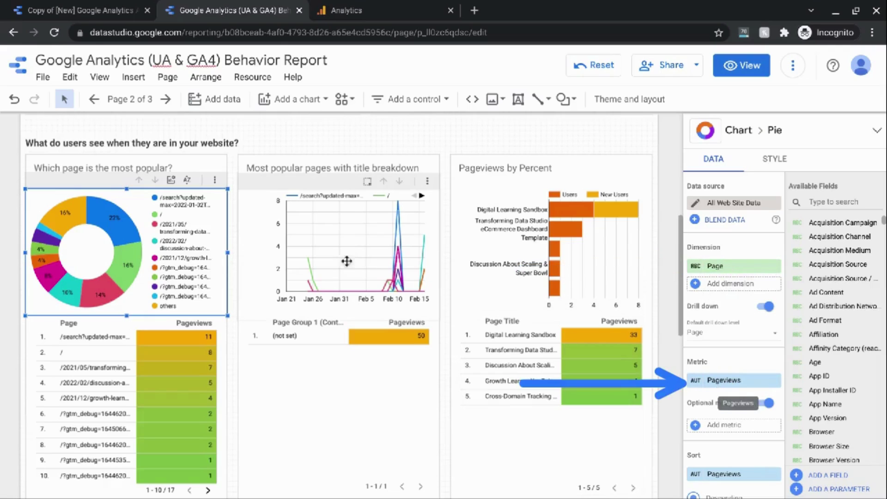
{"action": "left_click", "coordinate": [316, 252]}
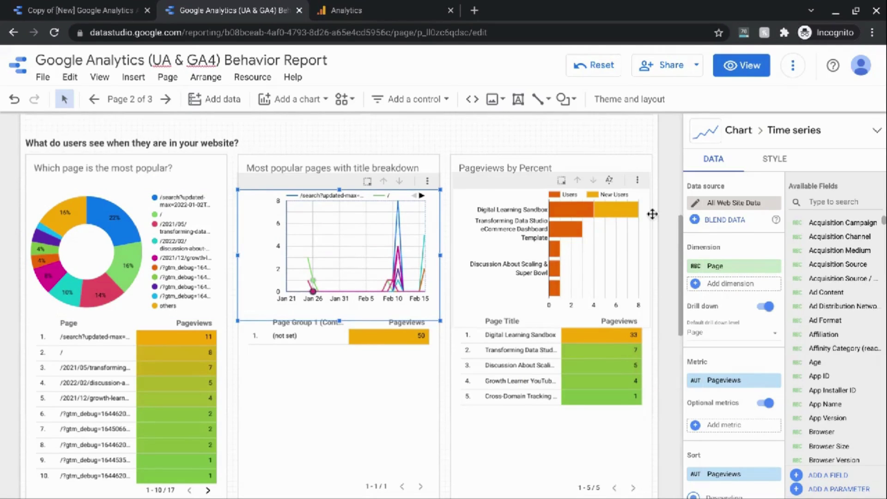
{"action": "left_click", "coordinate": [877, 134]}
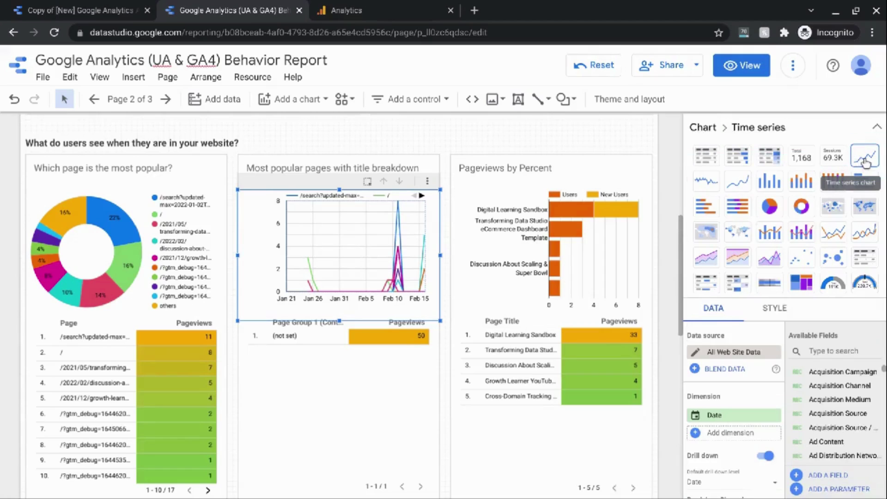
{"action": "left_click", "coordinate": [877, 127]}
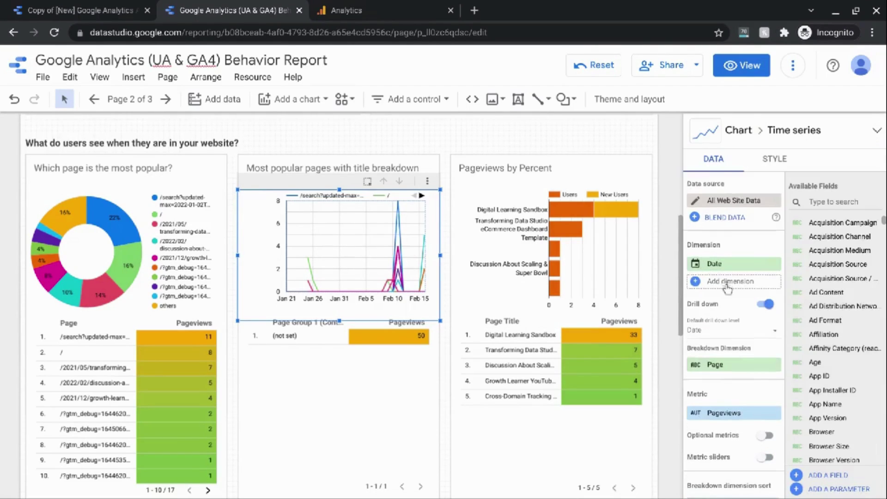
{"action": "scroll", "coordinate": [727, 289], "scroll_direction": "down", "scroll_amount": 3}
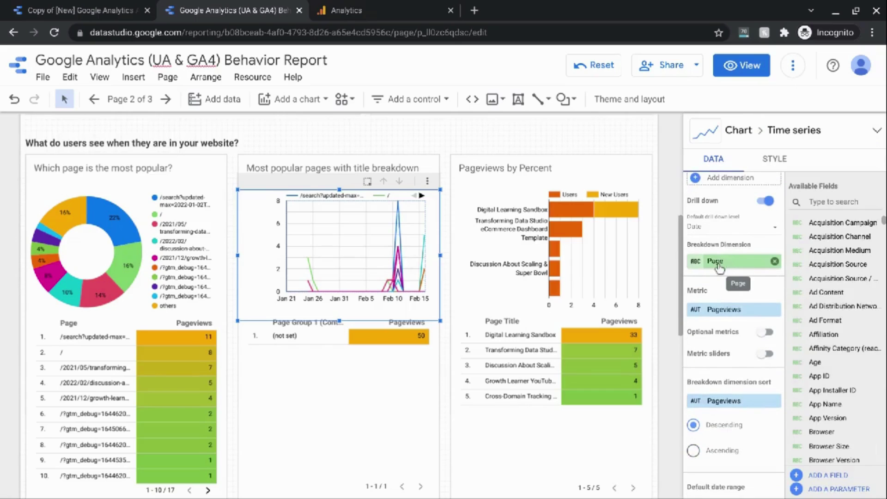
{"action": "scroll", "coordinate": [720, 269], "scroll_direction": "down", "scroll_amount": 1}
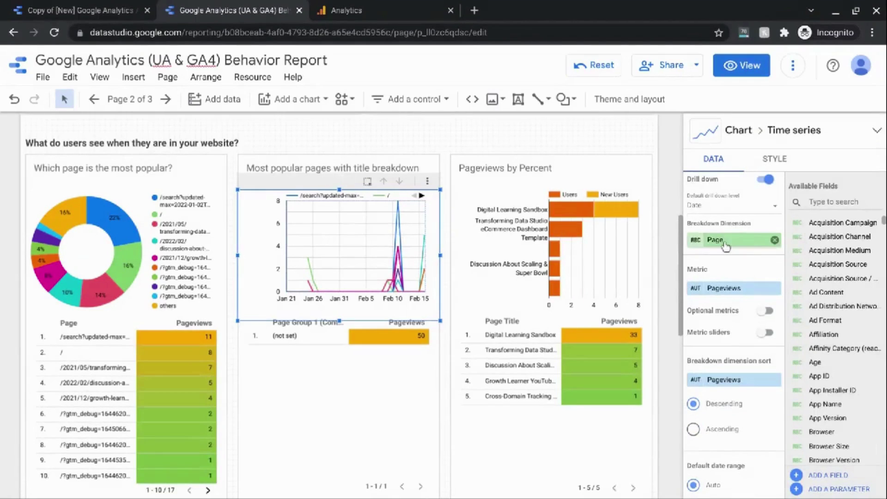
{"action": "scroll", "coordinate": [723, 258], "scroll_direction": "up", "scroll_amount": 3}
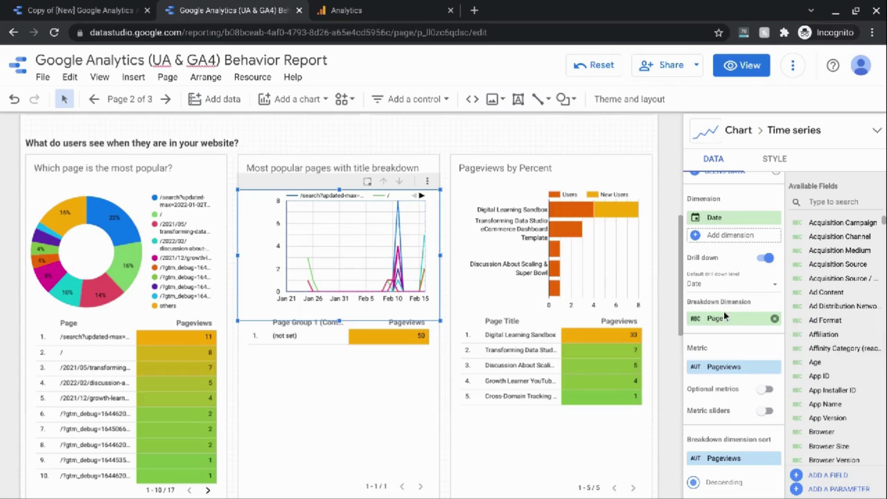
{"action": "scroll", "coordinate": [297, 226], "scroll_direction": "up", "scroll_amount": 3}
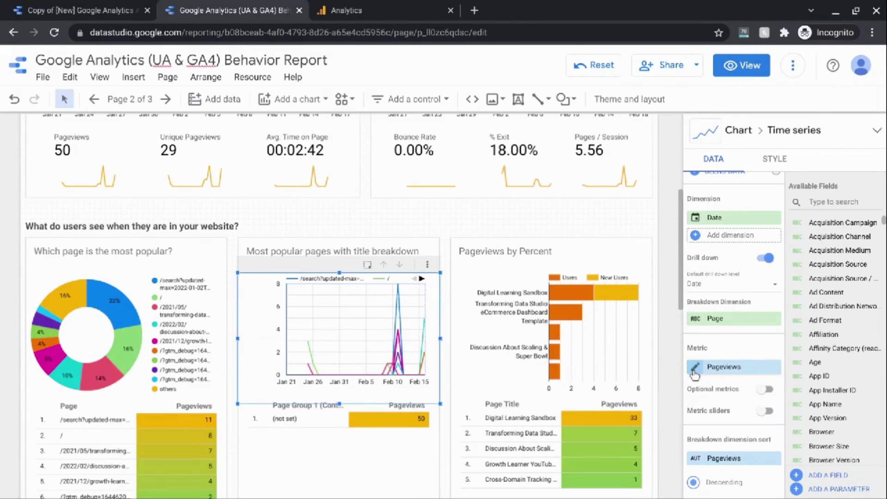
Open the settings of the time series' Pageviews metric.
{"action": "left_click", "coordinate": [694, 368]}
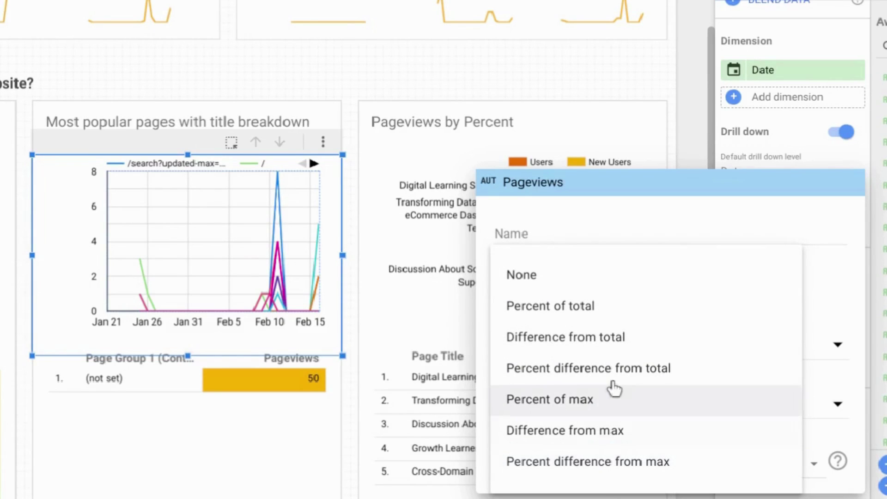
Apply Percent of total to Pageviews, so the time series axis runs 0% to 20%.
{"action": "left_click", "coordinate": [593, 318]}
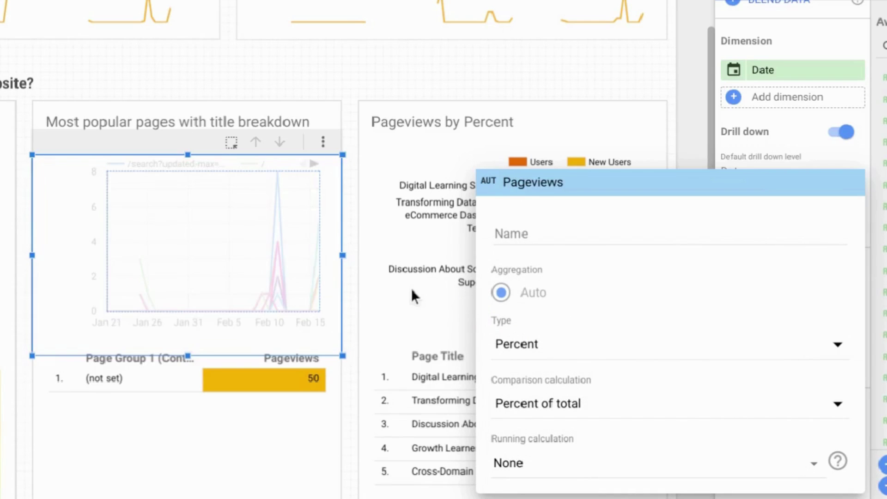
{"action": "left_click", "coordinate": [352, 130]}
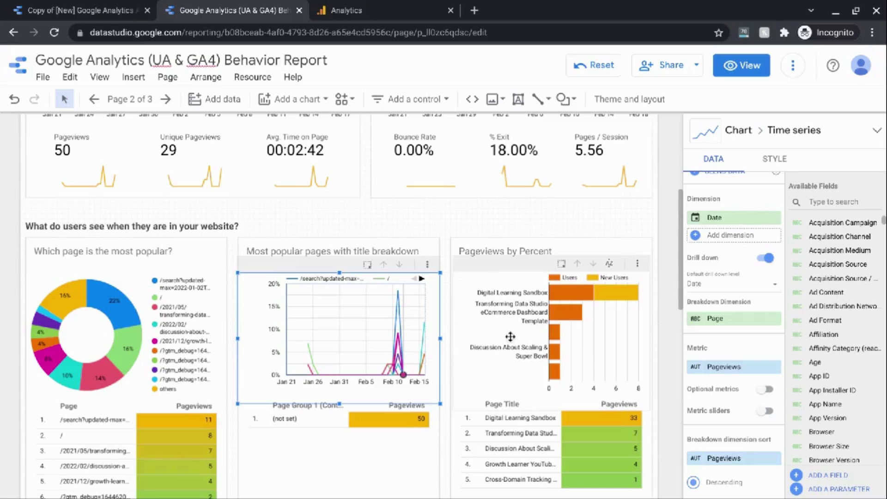
{"action": "scroll", "coordinate": [440, 356], "scroll_direction": "down", "scroll_amount": 3}
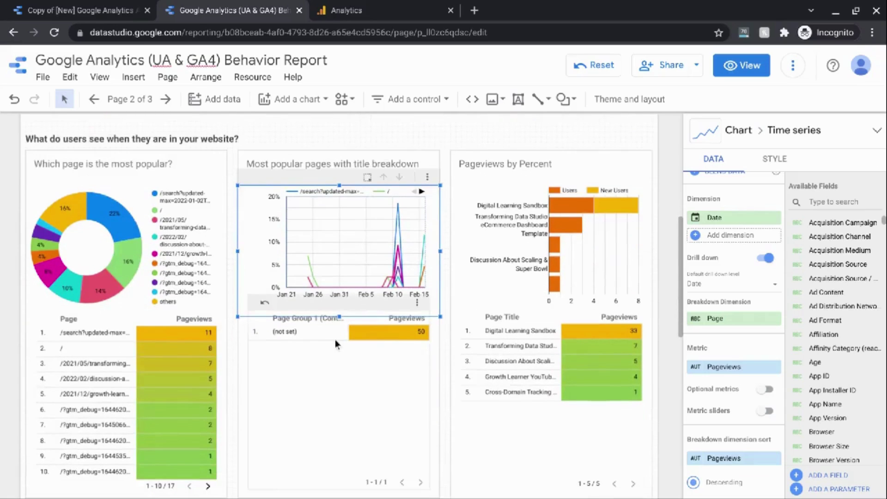
Replace the table's Page Group 1 dimension with Page, found by searching 'page'.
{"action": "left_click", "coordinate": [311, 334]}
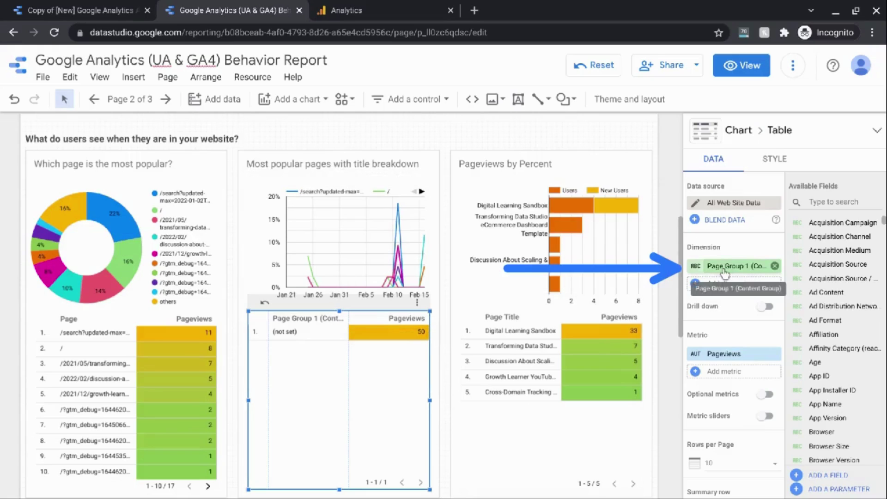
{"action": "left_click", "coordinate": [724, 270]}
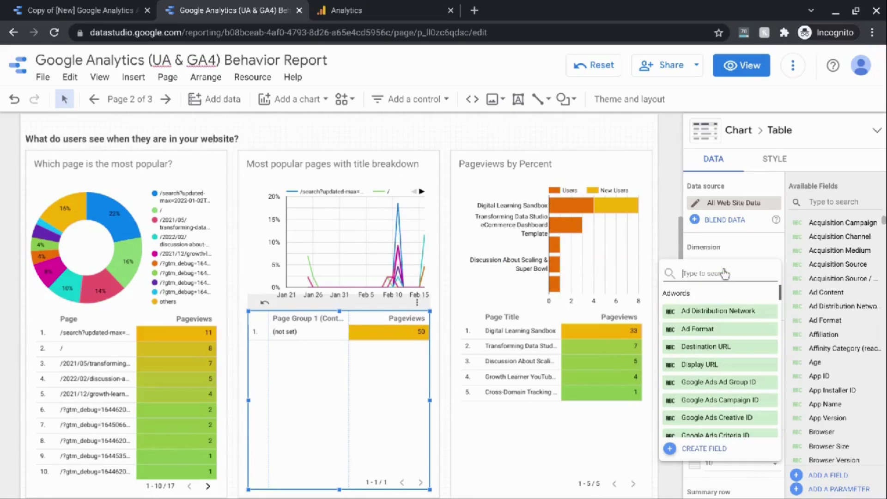
{"action": "type", "text": "page"}
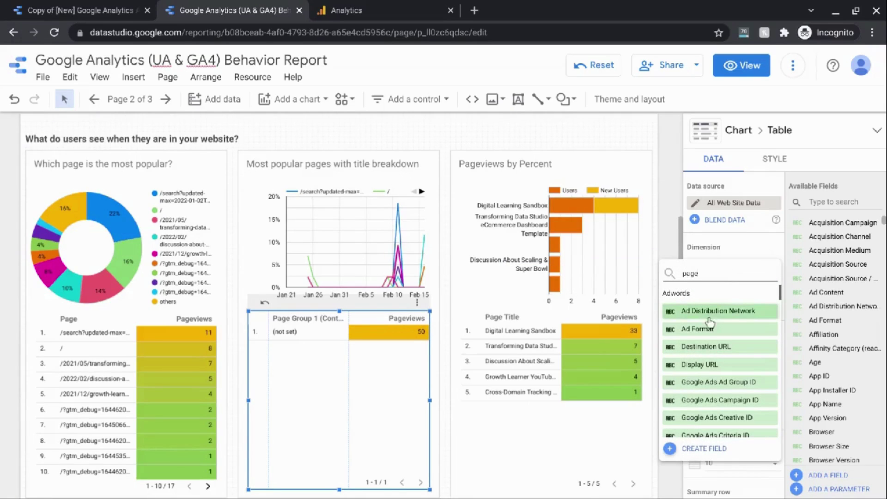
{"action": "scroll", "coordinate": [711, 328], "scroll_direction": "down", "scroll_amount": 10}
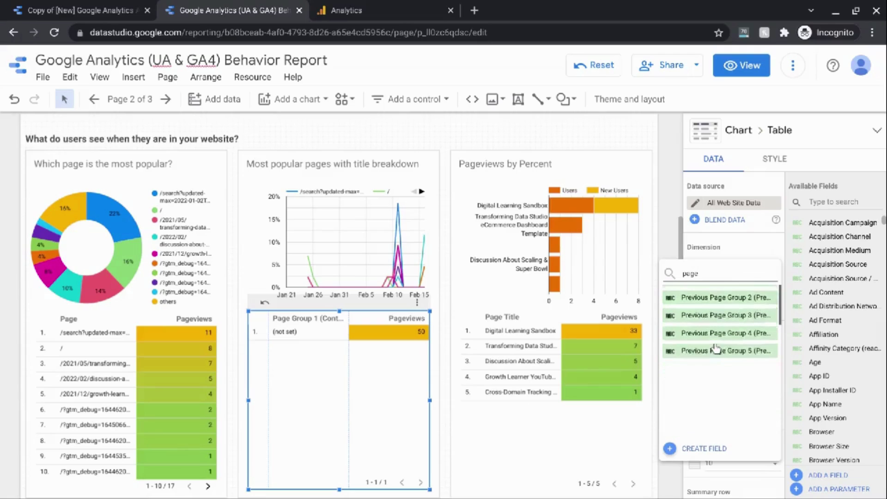
{"action": "scroll", "coordinate": [716, 350], "scroll_direction": "down", "scroll_amount": 5}
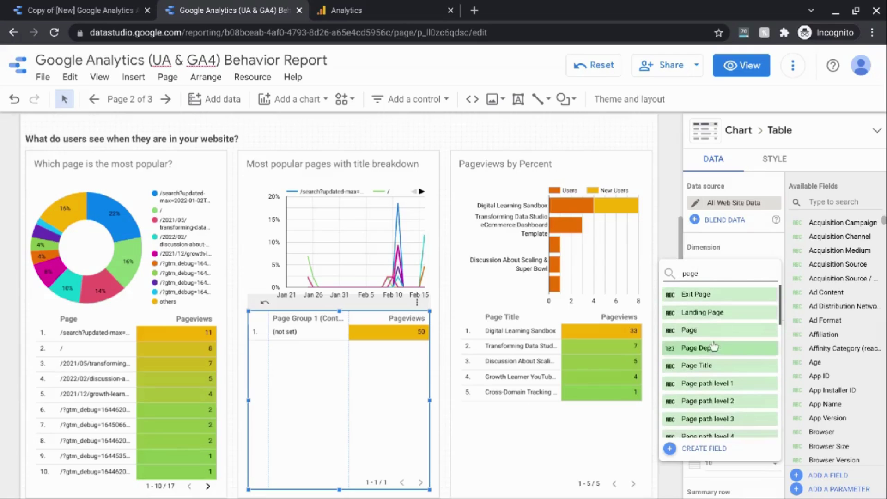
{"action": "left_click", "coordinate": [710, 337]}
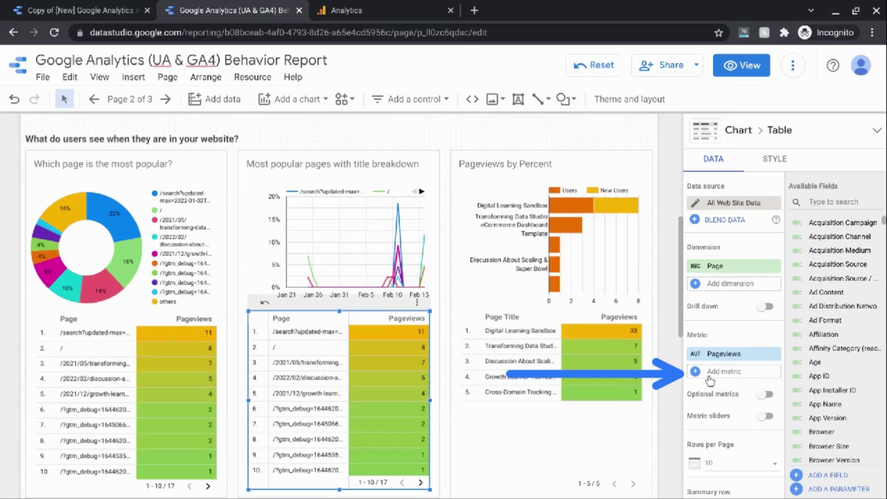
Search 'pageviews' and add Pageviews as the table's second metric column.
{"action": "left_click", "coordinate": [710, 380]}
{"action": "type", "text": "p"}
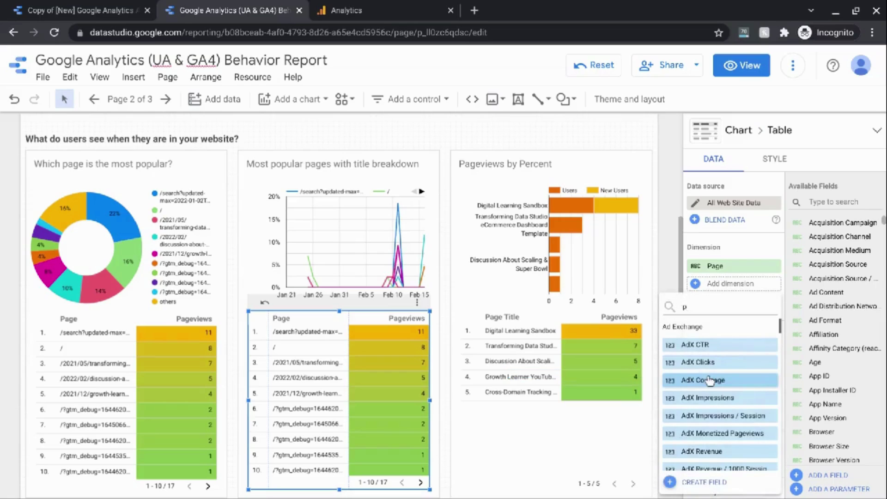
{"action": "type", "text": "ageview"}
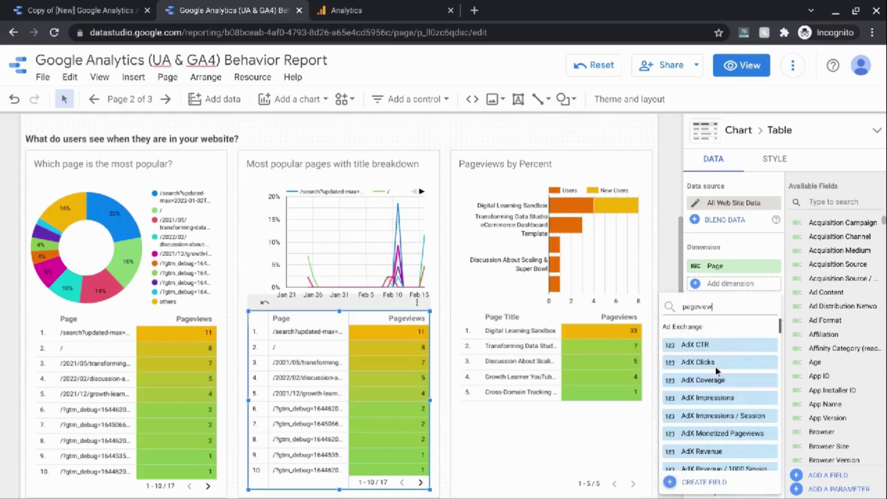
{"action": "type", "text": "s"}
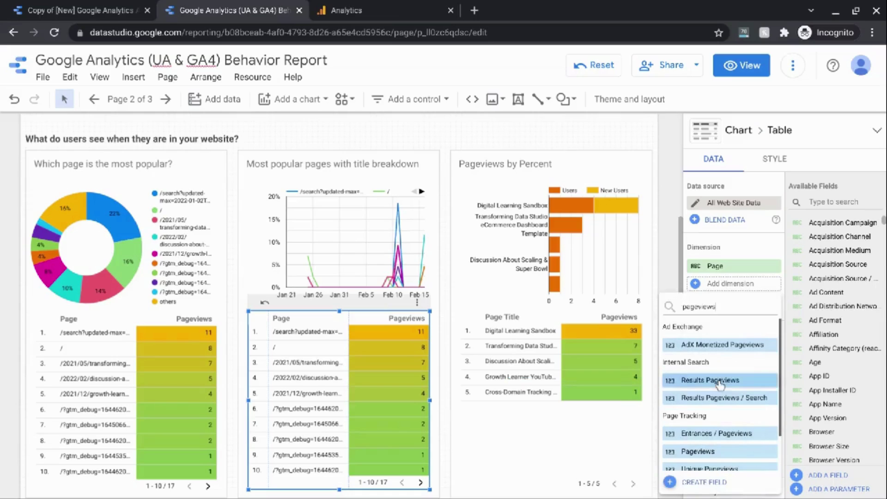
{"action": "left_click", "coordinate": [714, 452]}
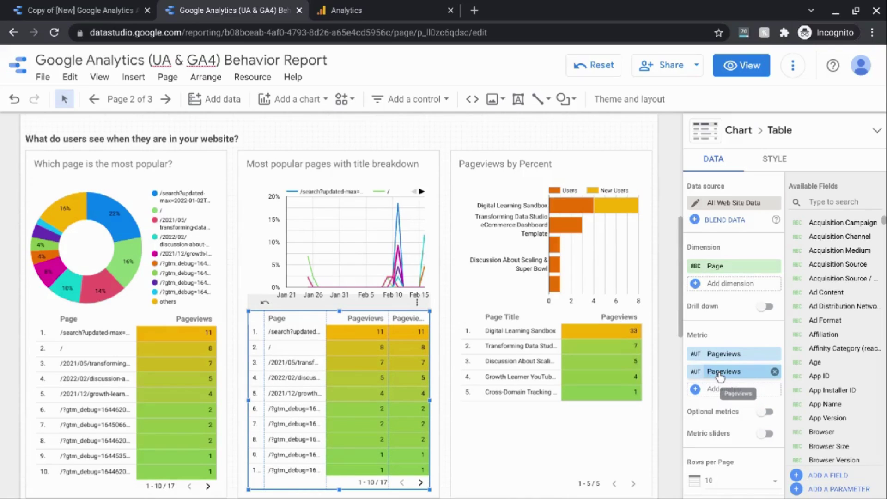
Show the table's second Pageviews metric as Percent of total and widen its column.
{"action": "left_click", "coordinate": [695, 373]}
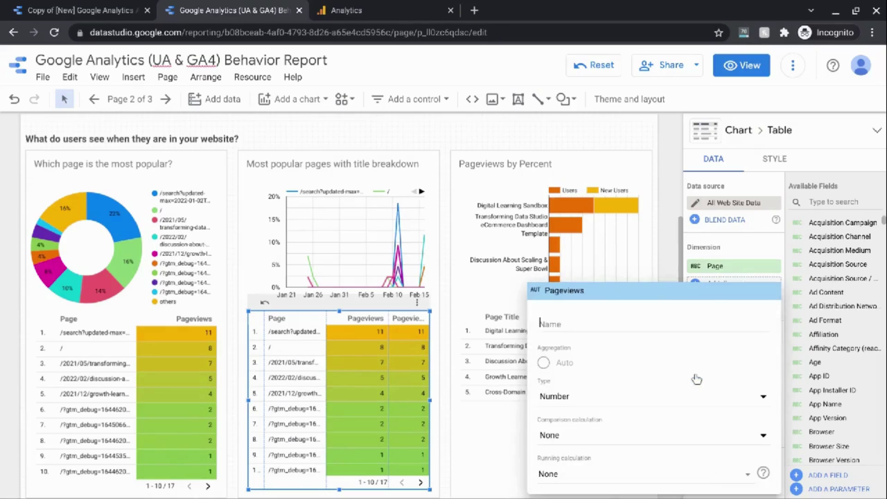
{"action": "left_click", "coordinate": [585, 439]}
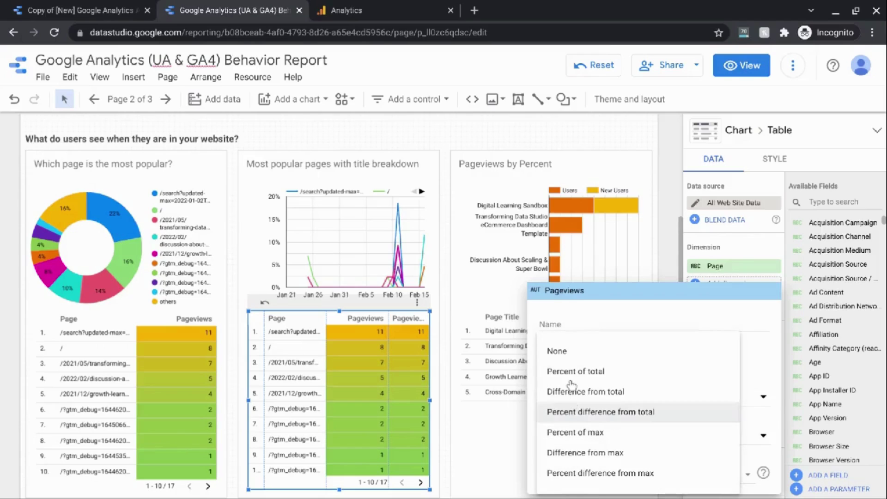
{"action": "left_click", "coordinate": [572, 372]}
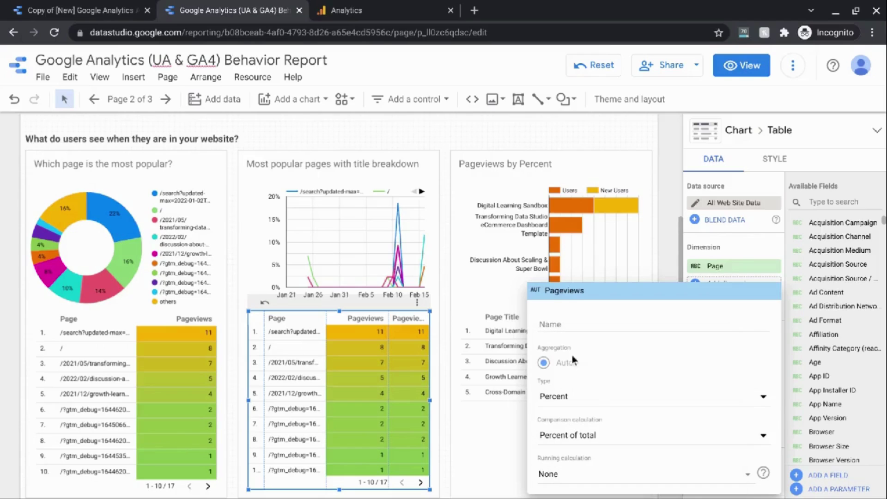
{"action": "left_click", "coordinate": [443, 433]}
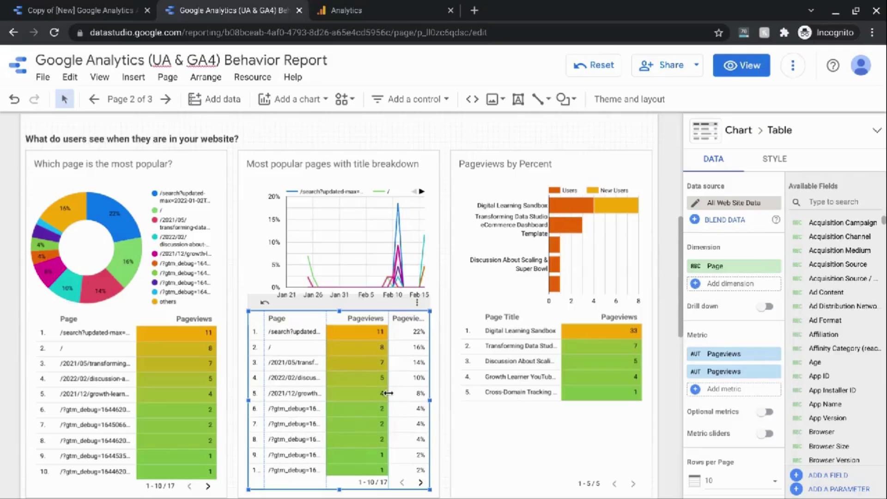
{"action": "mouse_move", "coordinate": [387, 393]}
{"action": "left_mouse_down"}
{"action": "mouse_move", "coordinate": [375, 393]}
{"action": "mouse_move", "coordinate": [378, 381]}
{"action": "left_mouse_up"}
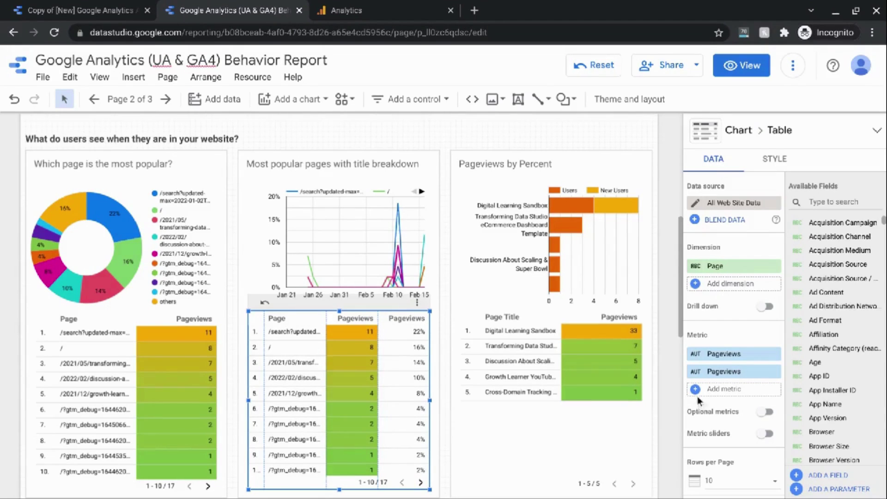
Rename the second Pageviews metric to 'Pageviews % of Total'.
{"action": "mouse_move", "coordinate": [697, 377]}
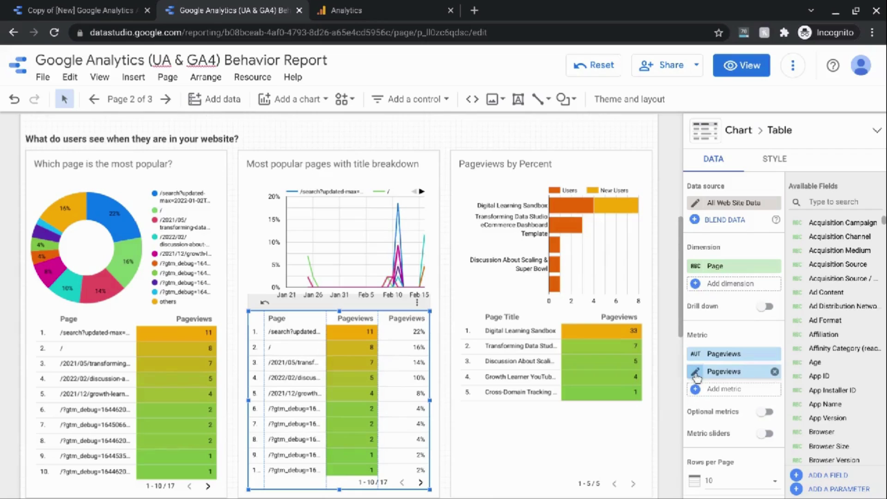
{"action": "left_click", "coordinate": [695, 372]}
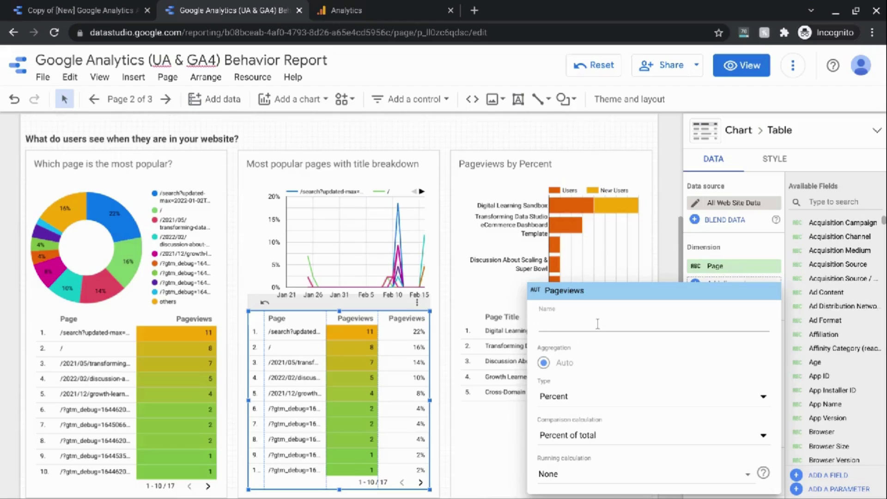
{"action": "type", "text": "Pa"}
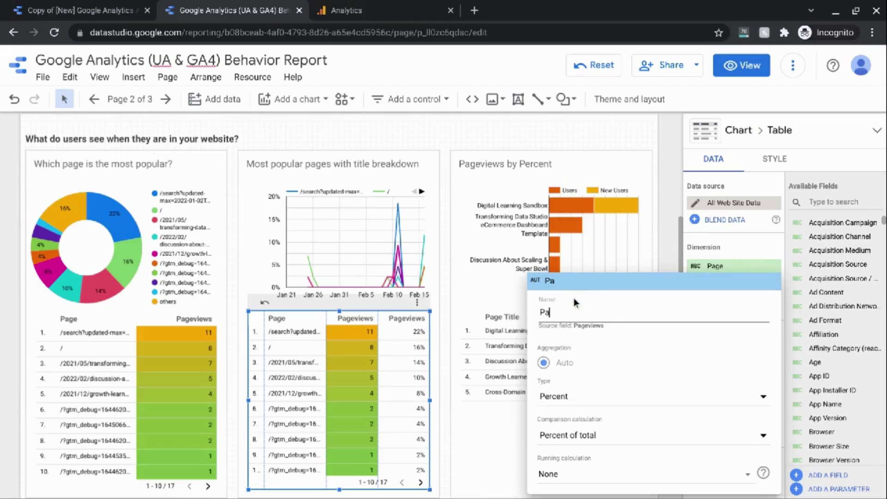
{"action": "type", "text": "geviews %"}
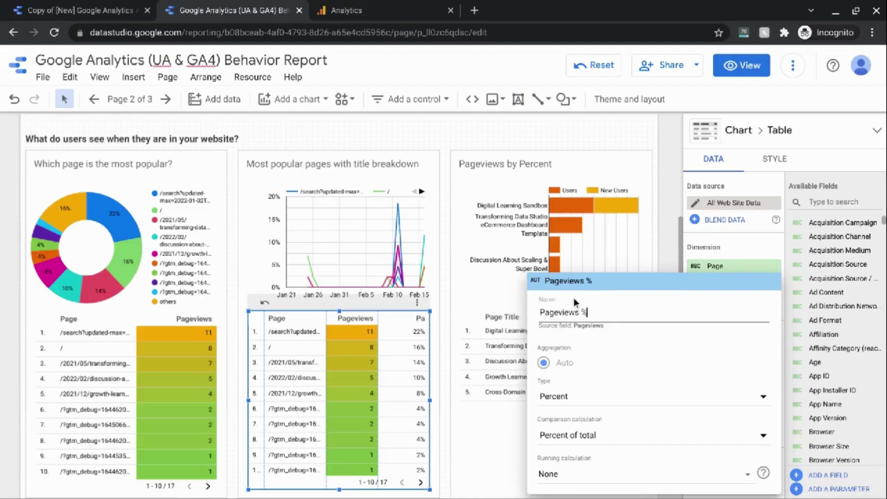
{"action": "type", "text": " of Total"}
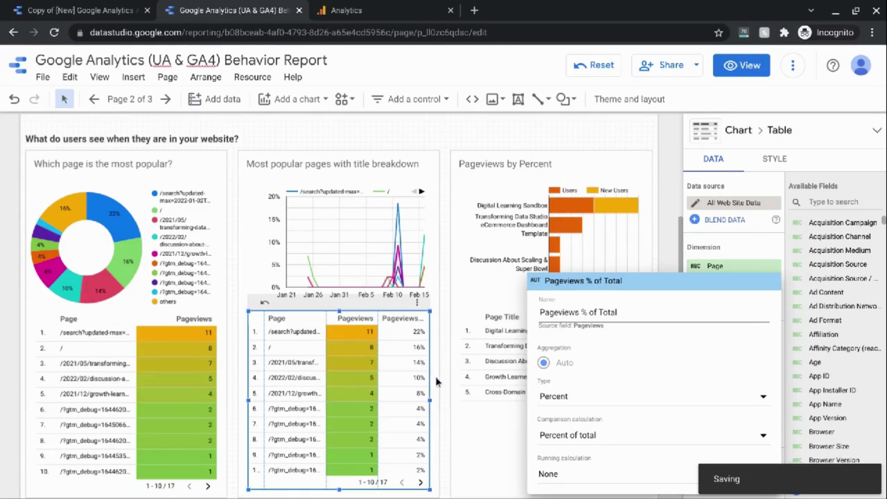
Keep the new name, resize the percentage column, and enable Show summary row (50, 100%).
{"action": "left_click", "coordinate": [445, 401]}
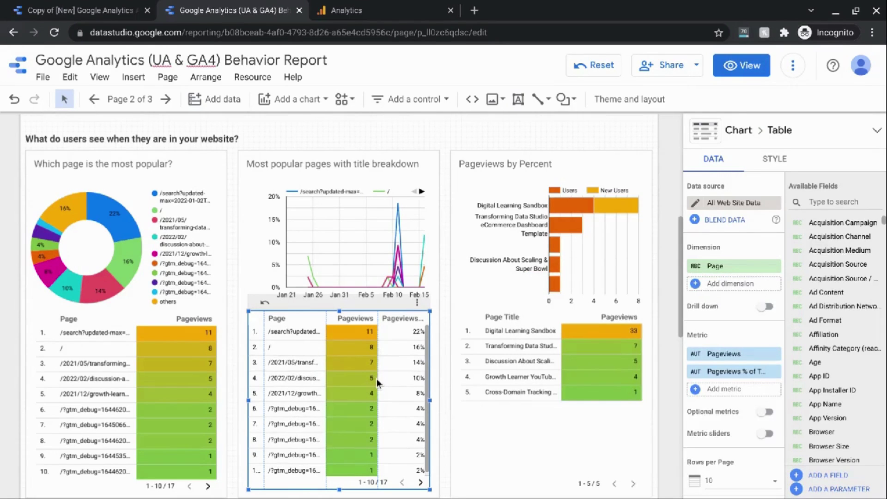
{"action": "left_click_drag", "start_coordinate": [378, 378], "coordinate": [369, 377]}
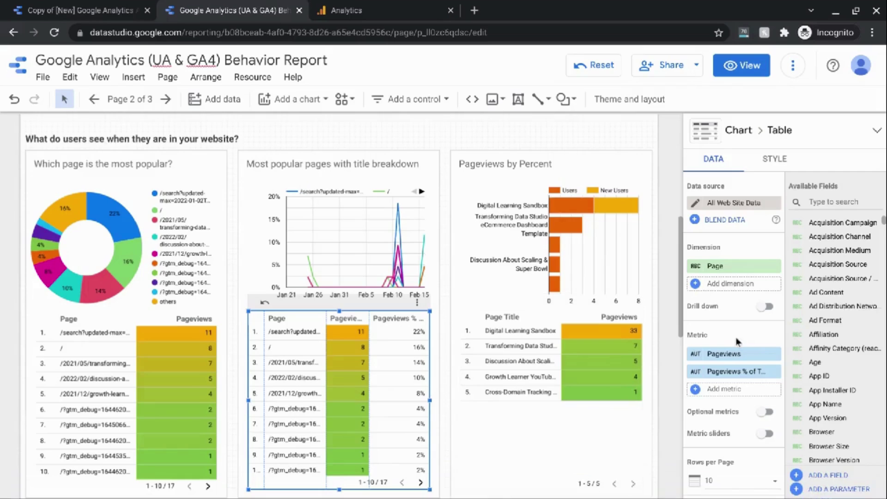
{"action": "scroll", "coordinate": [735, 337], "scroll_direction": "down", "scroll_amount": 3}
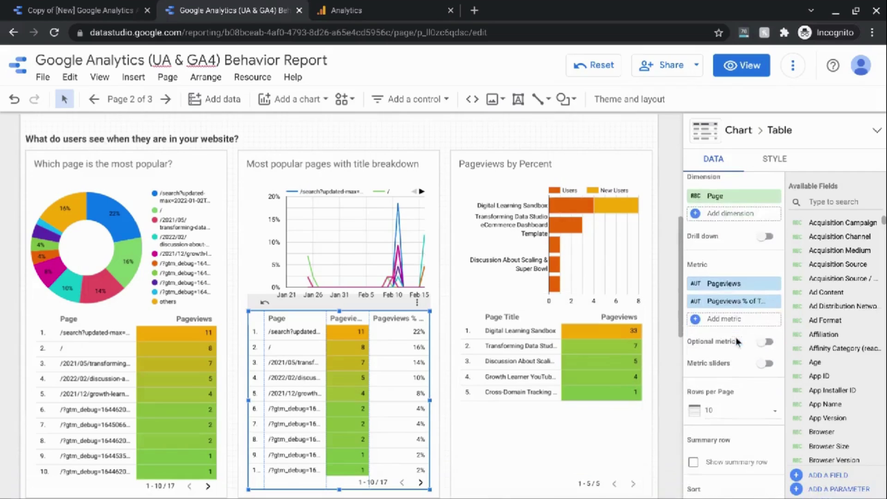
{"action": "scroll", "coordinate": [737, 341], "scroll_direction": "down", "scroll_amount": 2}
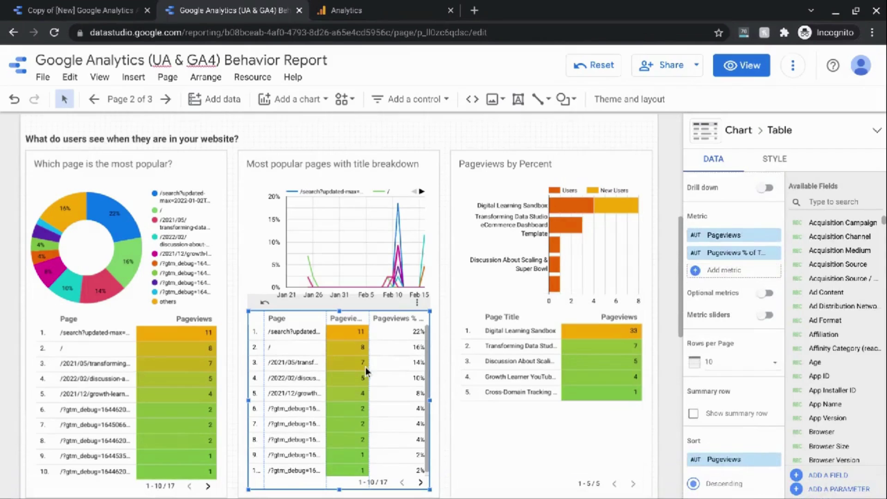
{"action": "left_click", "coordinate": [693, 414]}
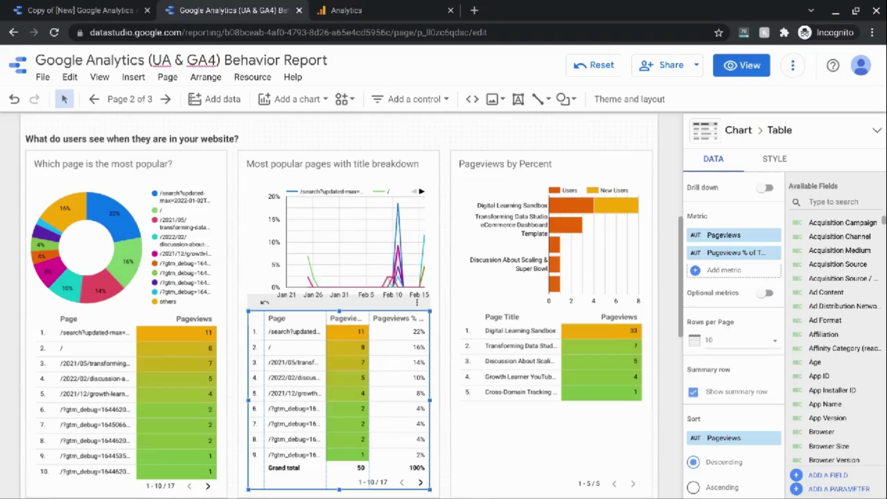
Return to the 'Copy of [New] Google Analytics Audience Report' browser tab.
{"action": "left_click", "coordinate": [99, 7]}
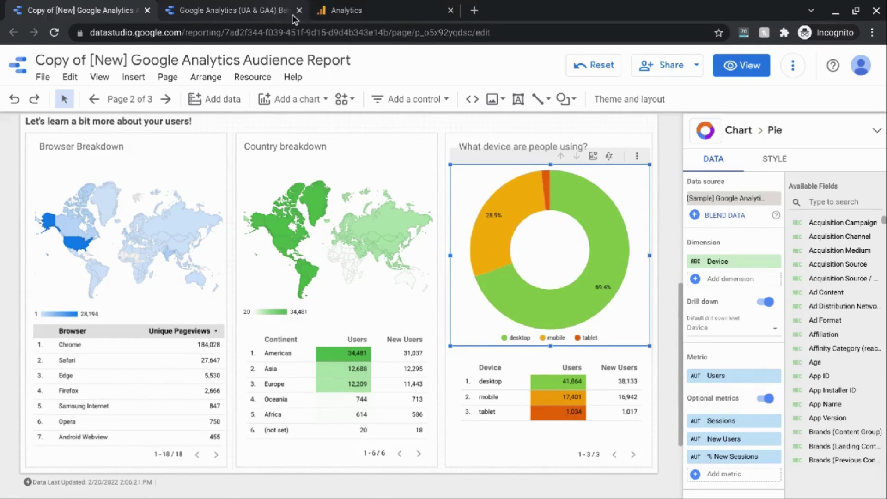
{"action": "left_click", "coordinate": [345, 13]}
{"action": "left_click", "coordinate": [19, 198]}
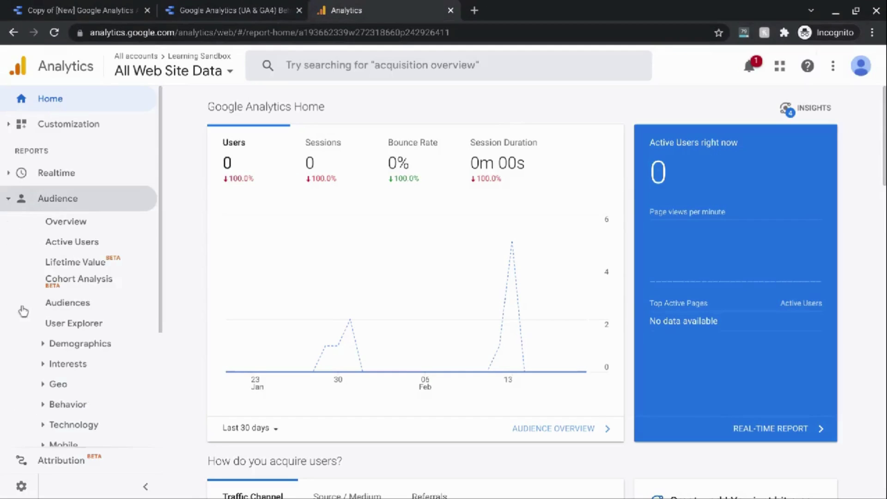
{"action": "left_click", "coordinate": [13, 199]}
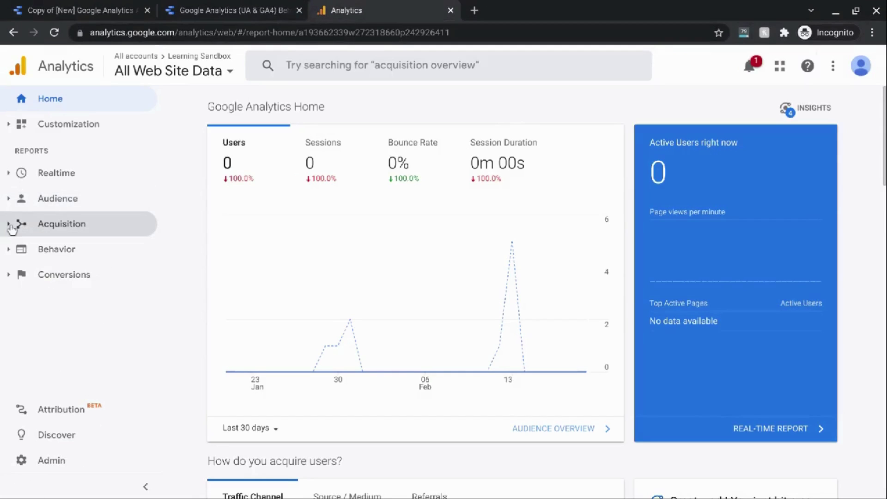
{"action": "left_click", "coordinate": [17, 224]}
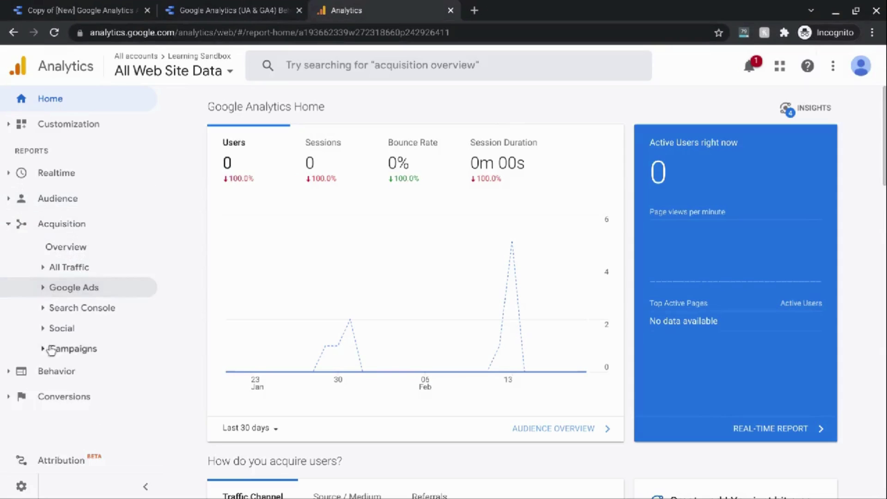
{"action": "left_click", "coordinate": [24, 369]}
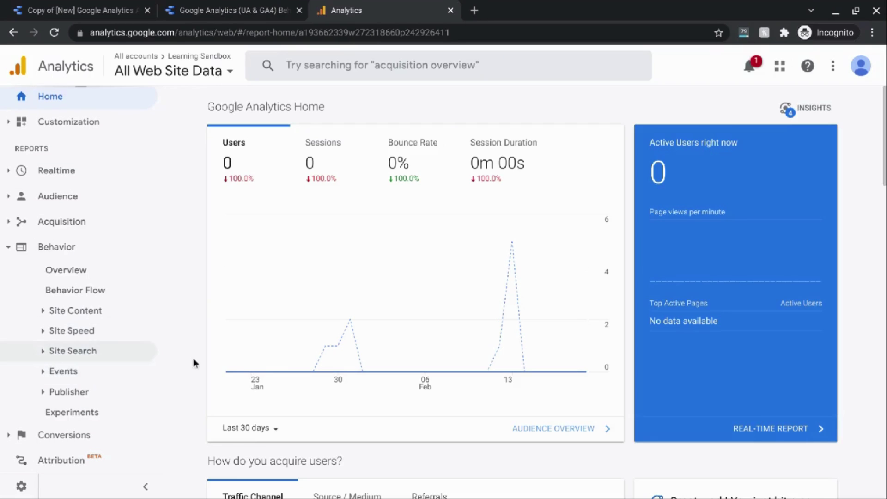
{"action": "left_click", "coordinate": [86, 312]}
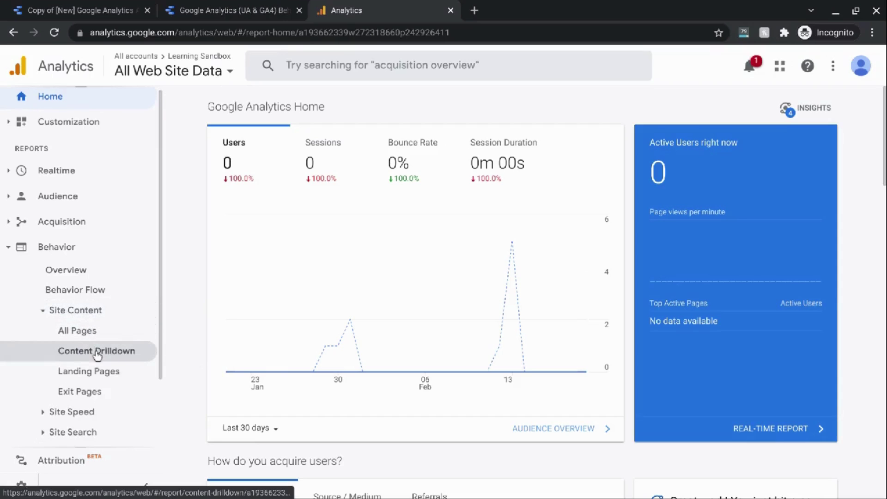
{"action": "scroll", "coordinate": [96, 354], "scroll_direction": "down", "scroll_amount": 2}
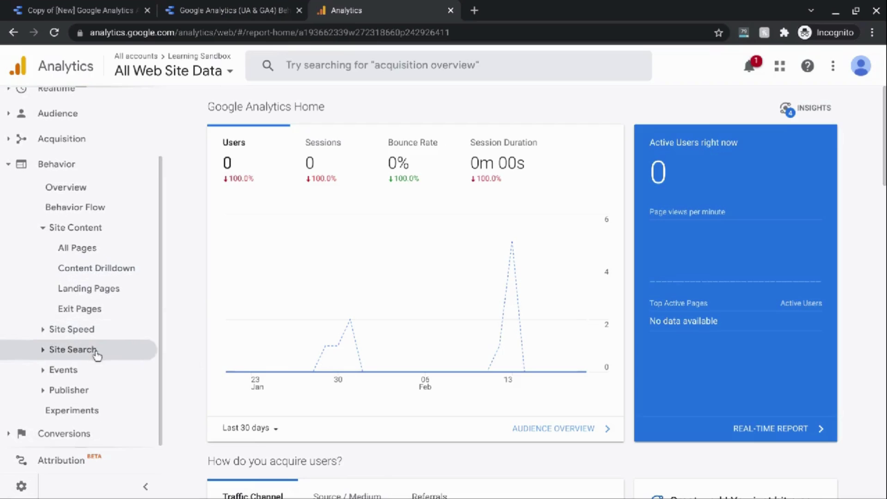
{"action": "left_click", "coordinate": [40, 434]}
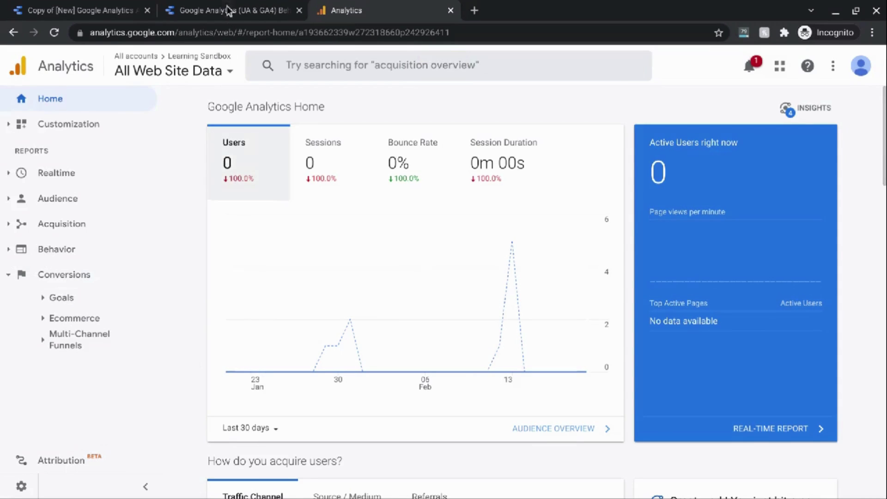
{"action": "left_click", "coordinate": [106, 11]}
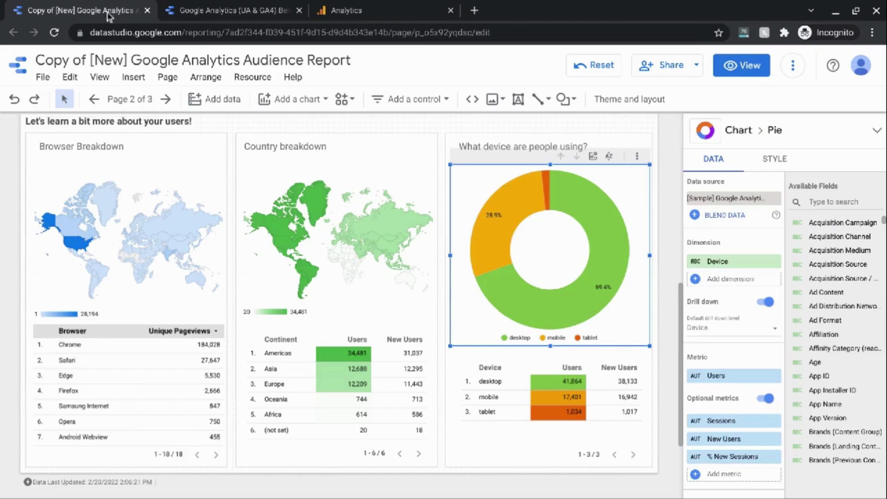